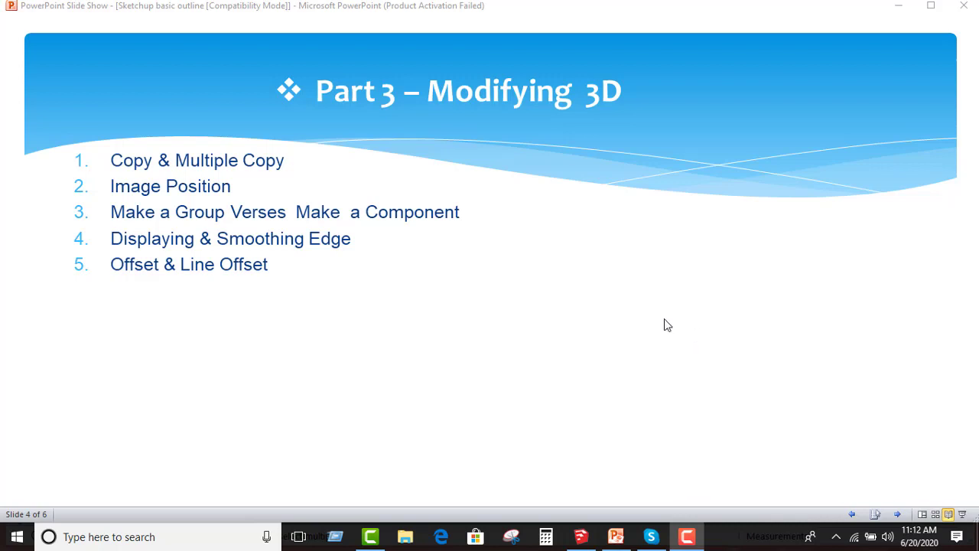
Draw a rectangle on the ground to the right of the figure
click(580, 537)
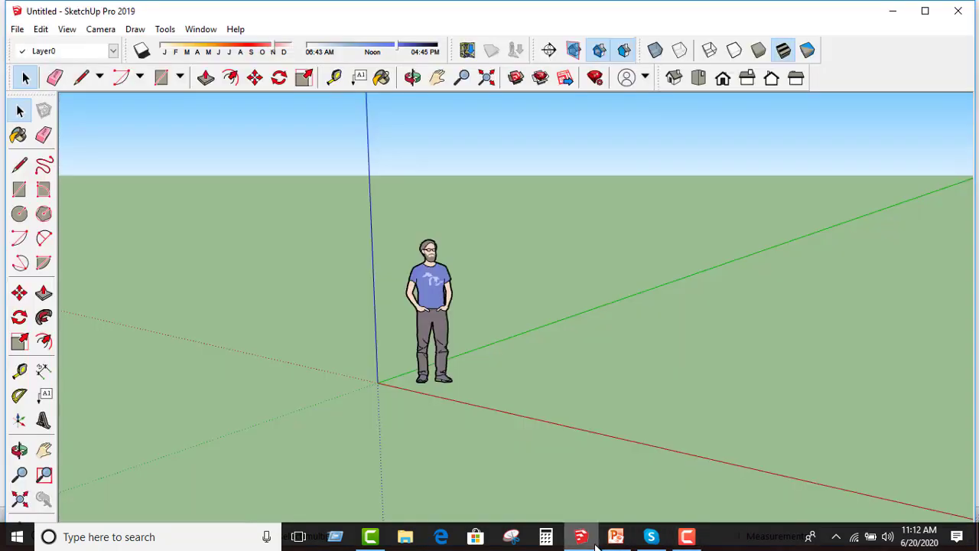
drag(491, 374, 433, 393)
key(space)
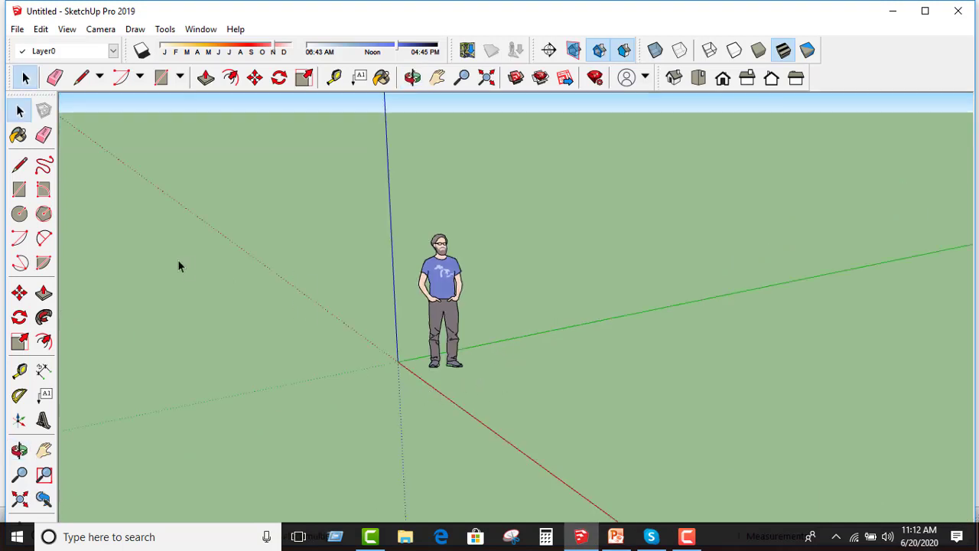
click(19, 189)
click(521, 342)
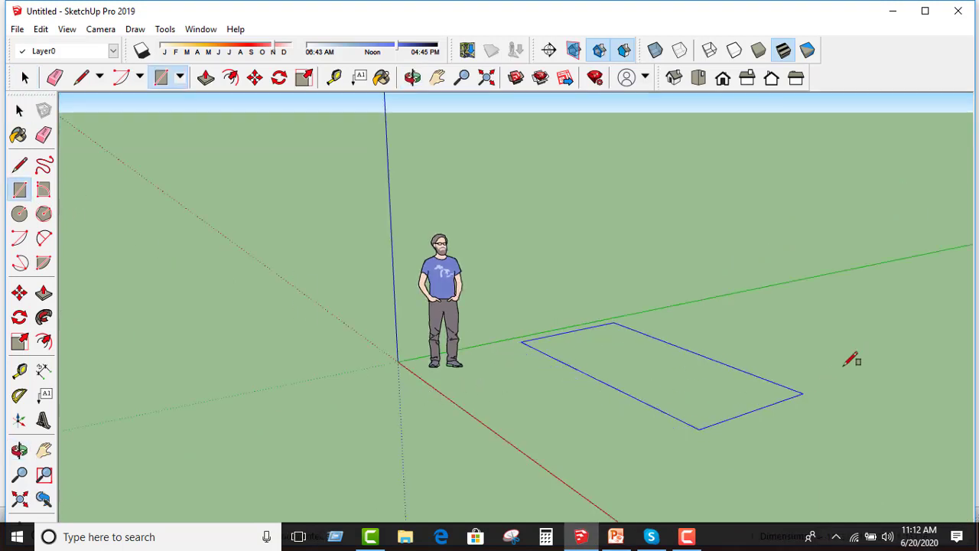
click(853, 362)
Group the rectangle and pull it up into a box inside the group
click(19, 111)
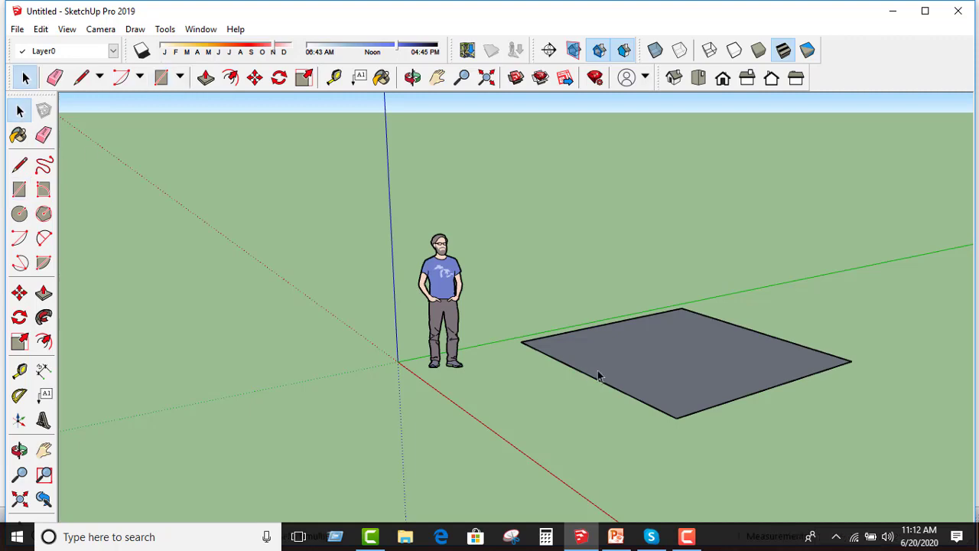
right_click(625, 365)
click(673, 289)
double_click(681, 345)
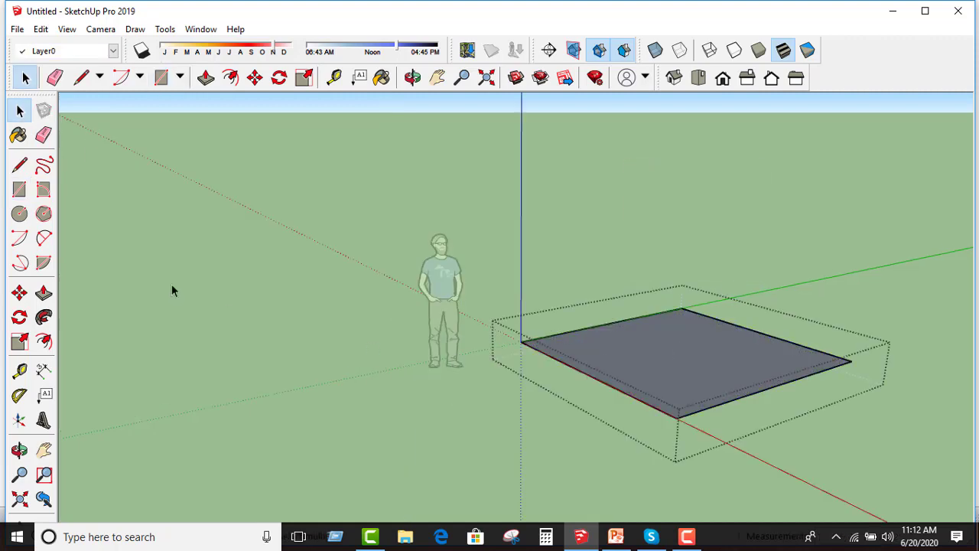
click(44, 293)
click(708, 381)
click(728, 278)
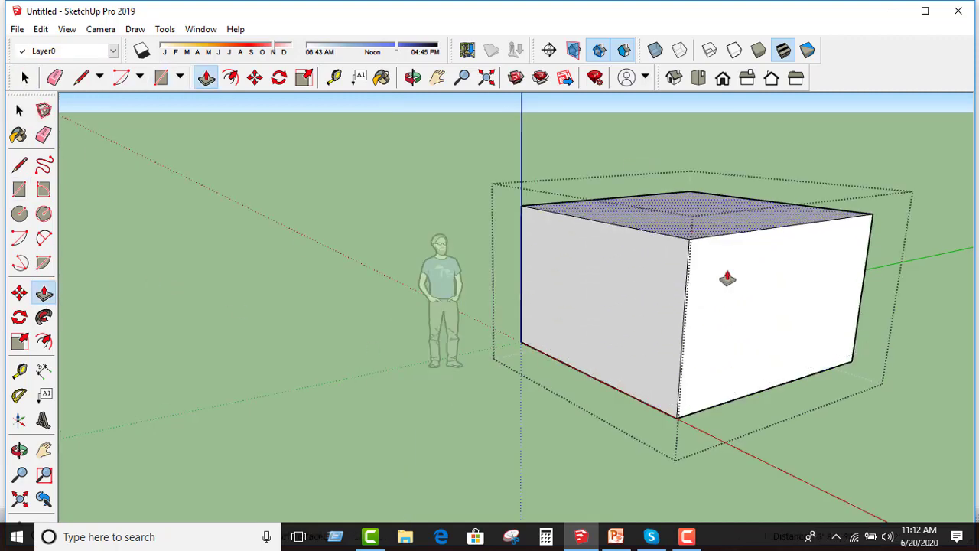
Exit group editing and select the box group, ready to move it
click(19, 111)
key(space)
click(244, 156)
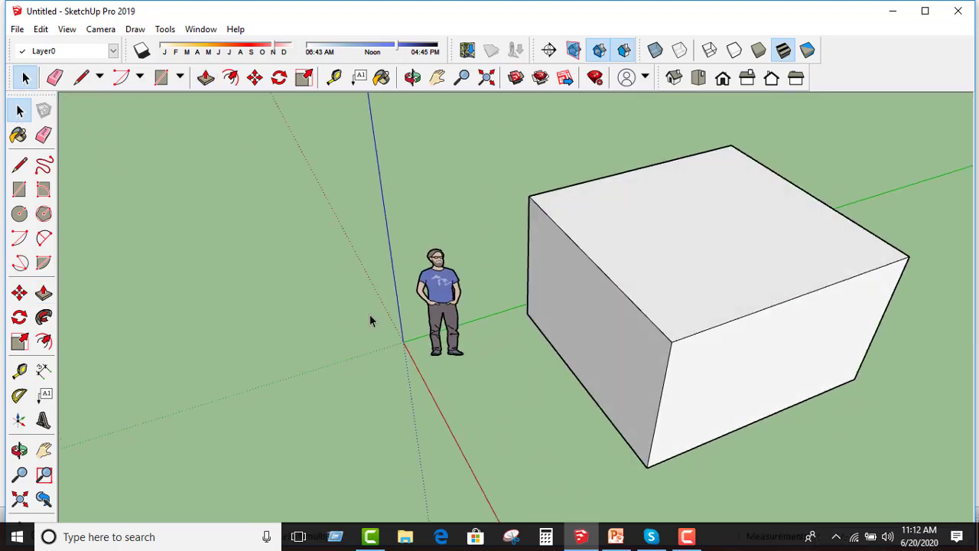
middle_drag(789, 284, 744, 326)
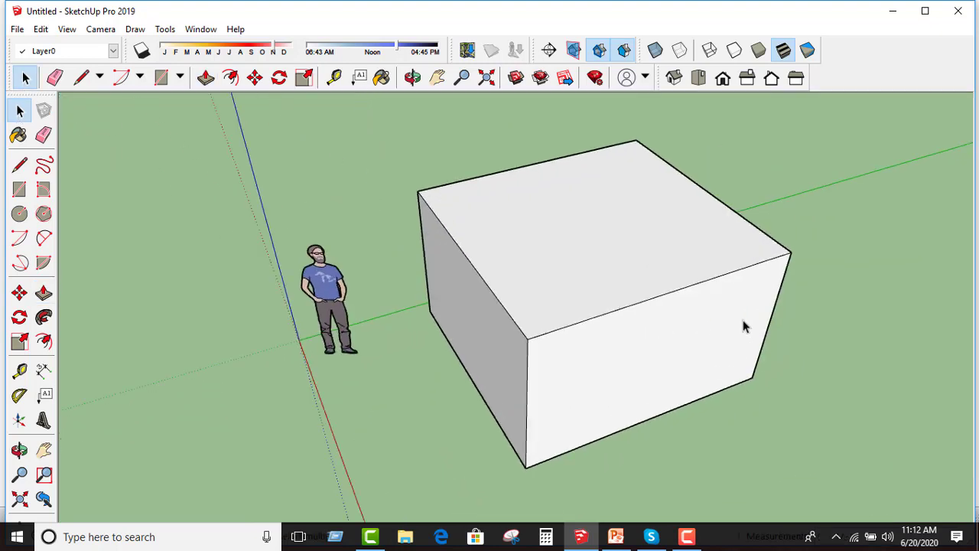
click(524, 331)
scroll(359, 313, down, 2)
click(19, 293)
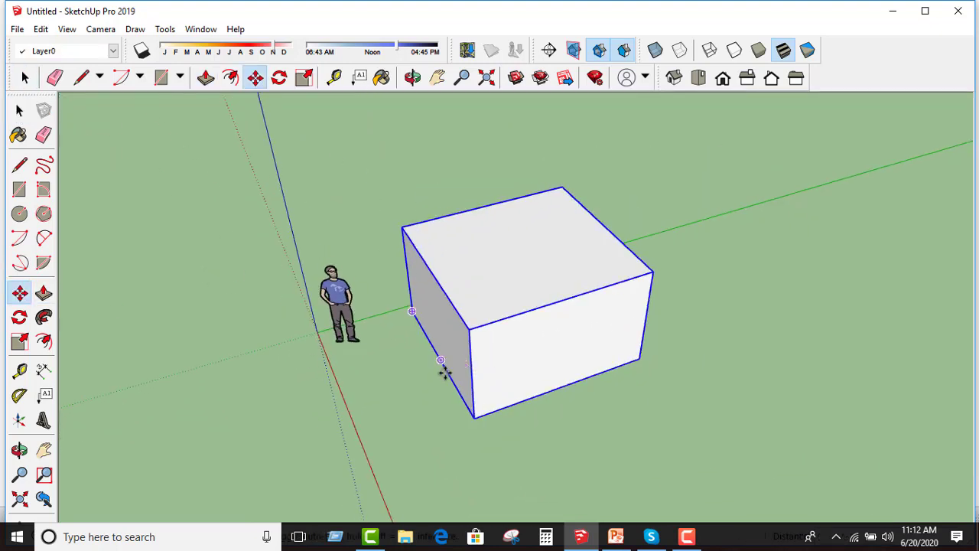
Copy the box to the right along the green axis, making an identical second box
click(476, 417)
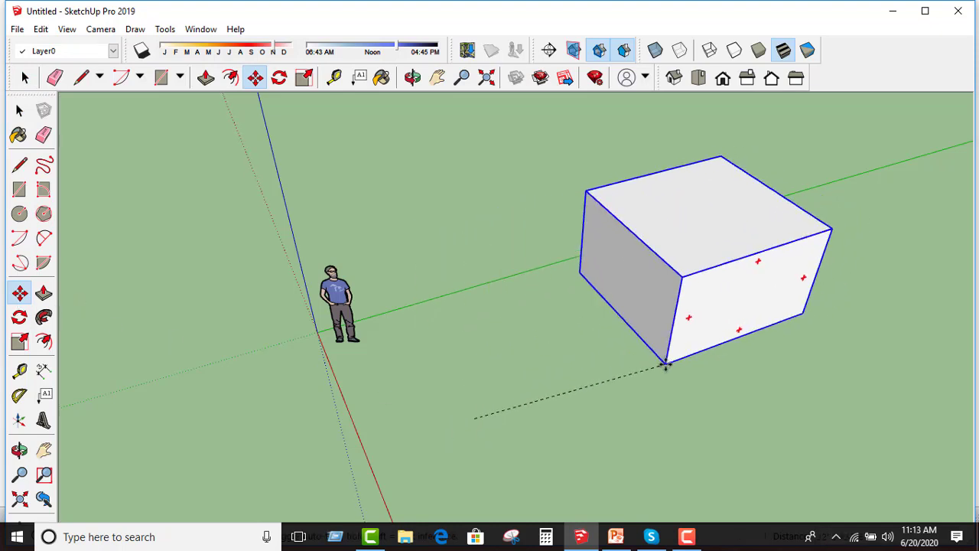
key(ctrl)
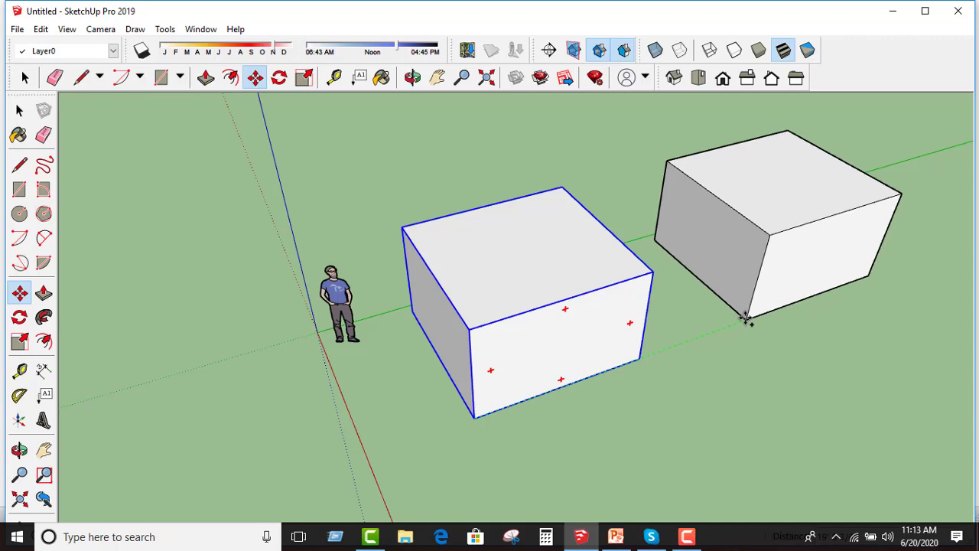
click(747, 320)
scroll(543, 349, down, 2)
mouse_move(542, 349)
middle_down()
mouse_move(661, 291)
mouse_move(543, 349)
middle_up()
scroll(439, 363, down, 1)
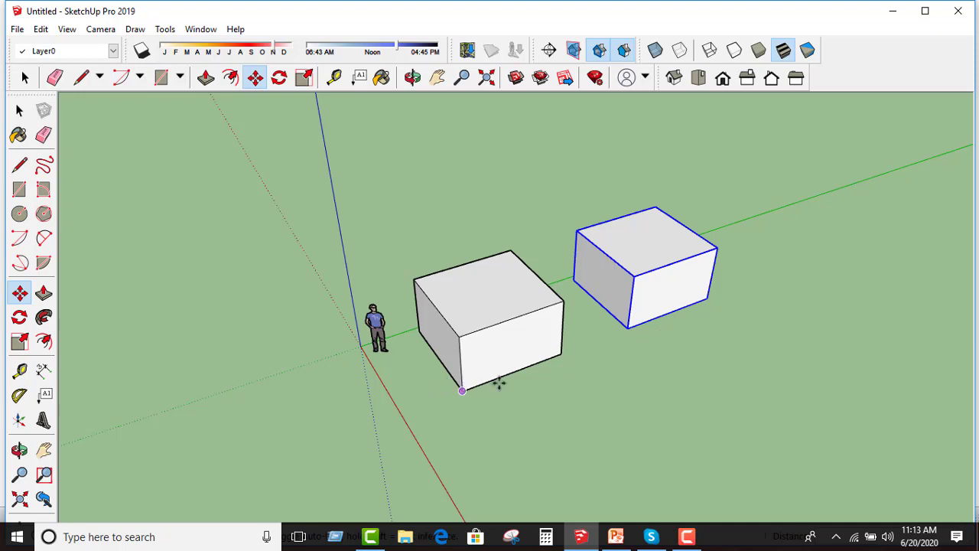
click(558, 357)
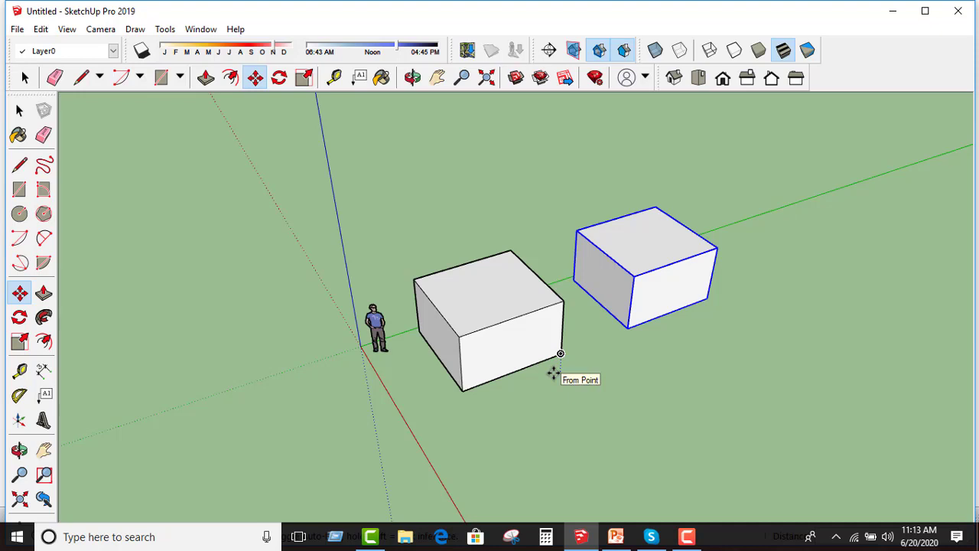
scroll(332, 444, down, 2)
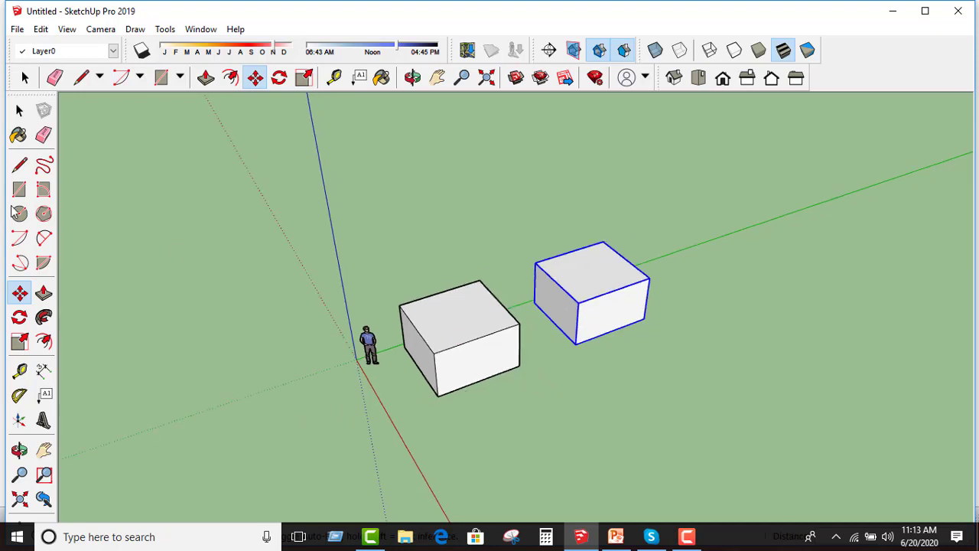
Copy the original box to the opposite side, beyond the figure and origin
key(space)
click(487, 356)
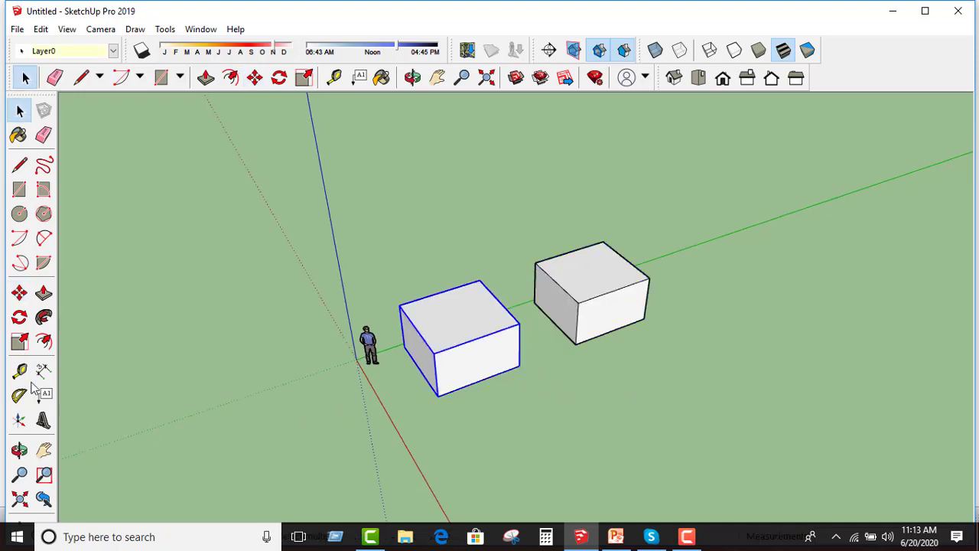
click(19, 293)
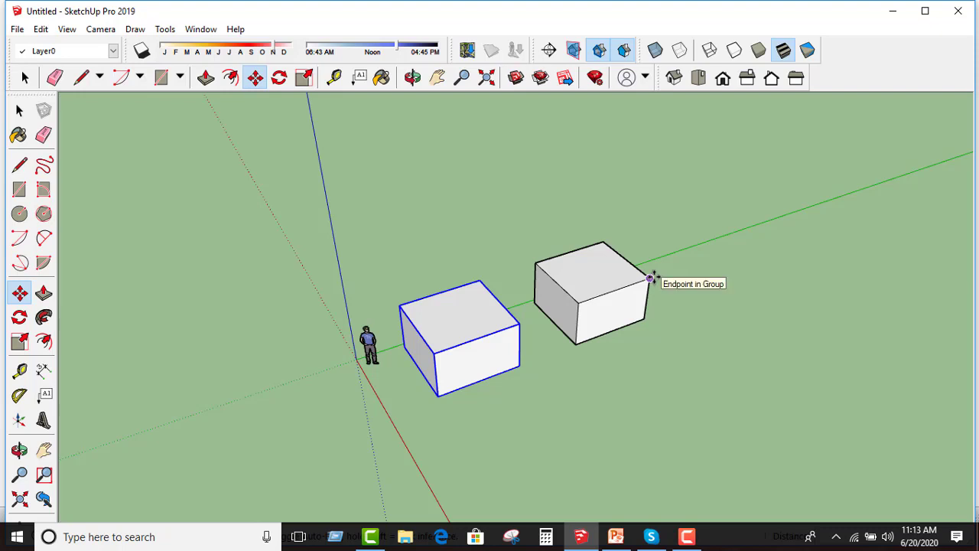
click(650, 278)
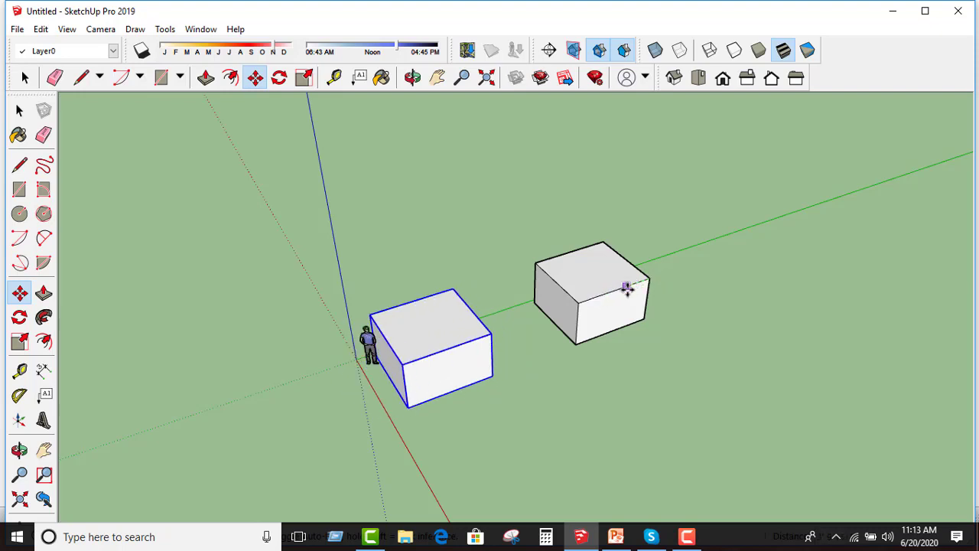
key(ctrl)
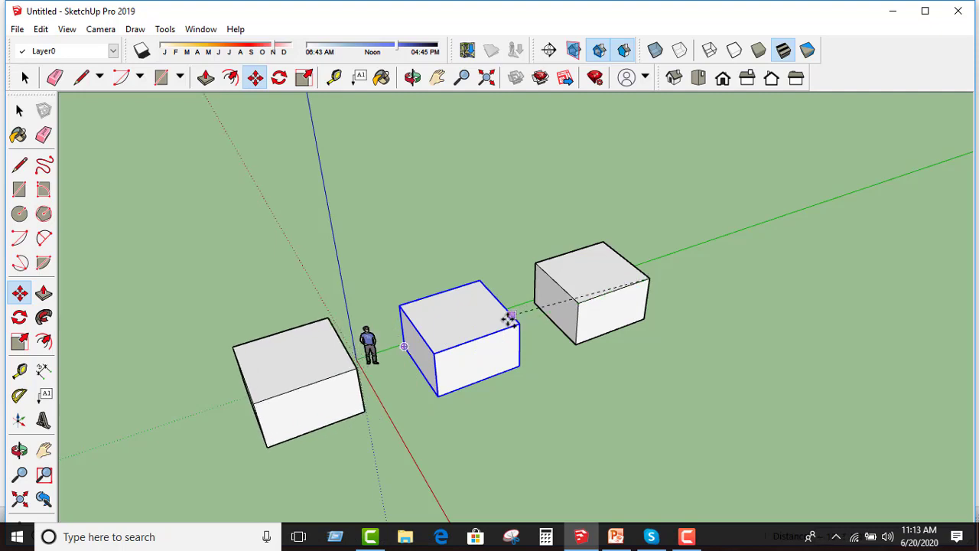
click(513, 327)
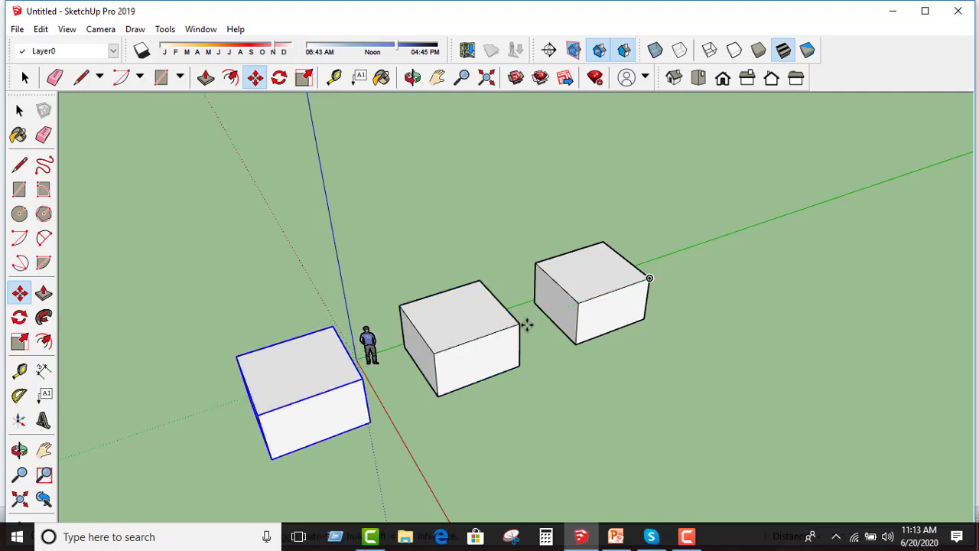
mouse_move(525, 324)
middle_down()
mouse_move(540, 395)
mouse_move(510, 367)
middle_up()
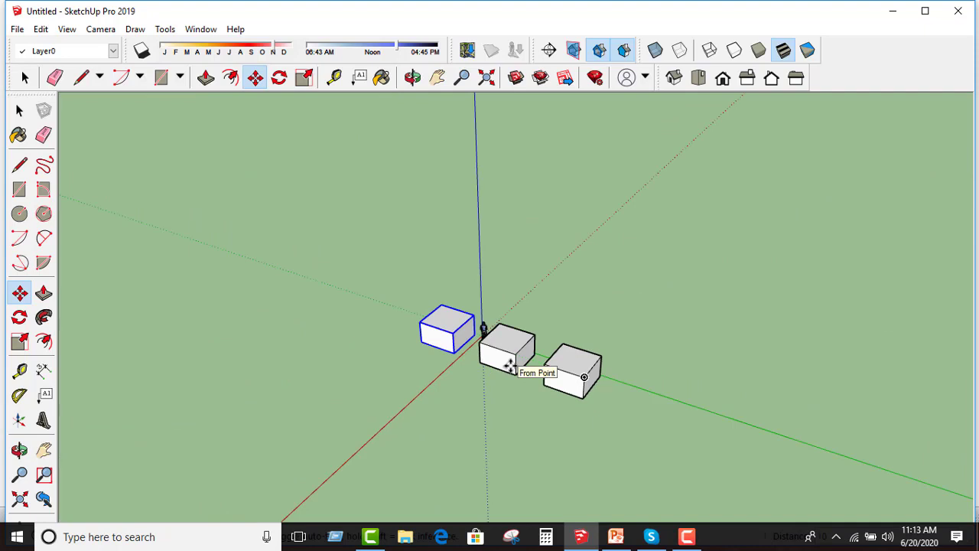
Array the last copy 10x to form a long, evenly spaced row of boxes
text(10x)
key(Return)
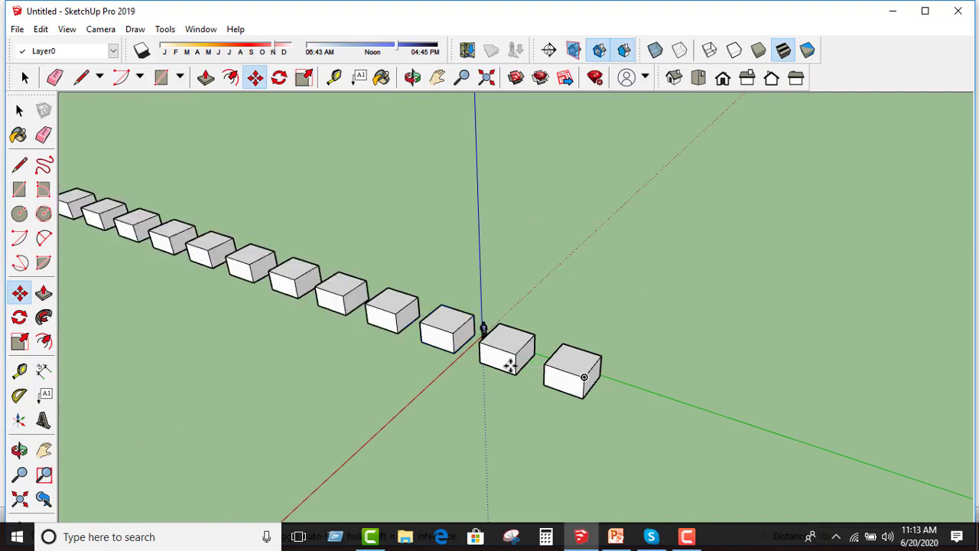
middle_drag(555, 276, 536, 299)
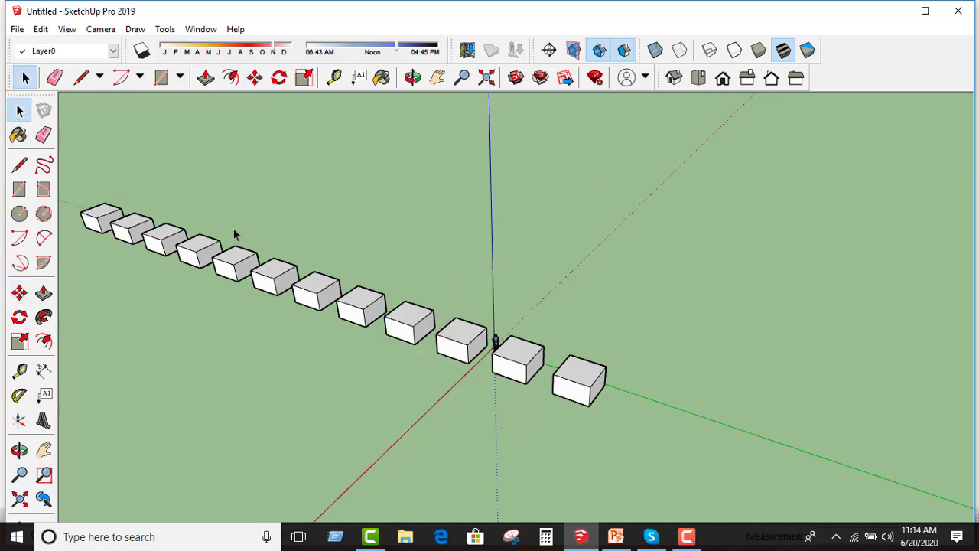
Revisit the PowerPoint slides, then return to the SketchUp model showing a single box
click(621, 537)
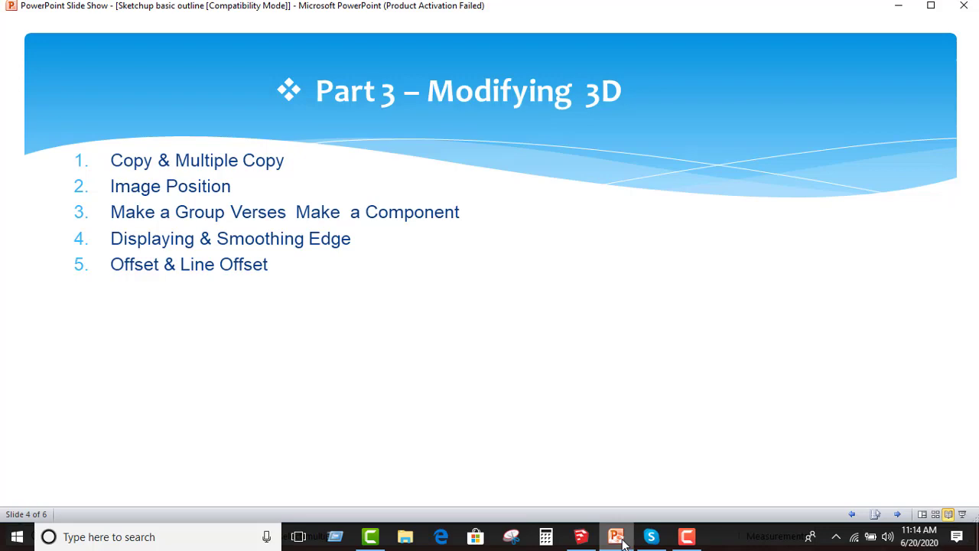
click(621, 537)
scroll(535, 352, up, 1)
Orbit face-on to the box, select the whole box, and open the Materials Colors panel
scroll(519, 355, up, 4)
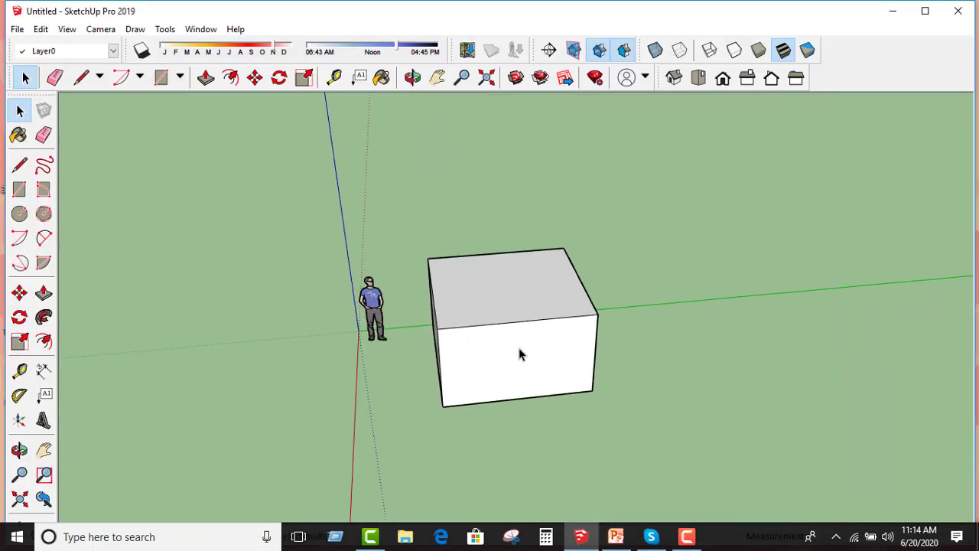
scroll(520, 354, up, 2)
mouse_move(519, 354)
middle_down()
mouse_move(515, 297)
mouse_move(584, 350)
middle_up()
scroll(468, 230, up, 3)
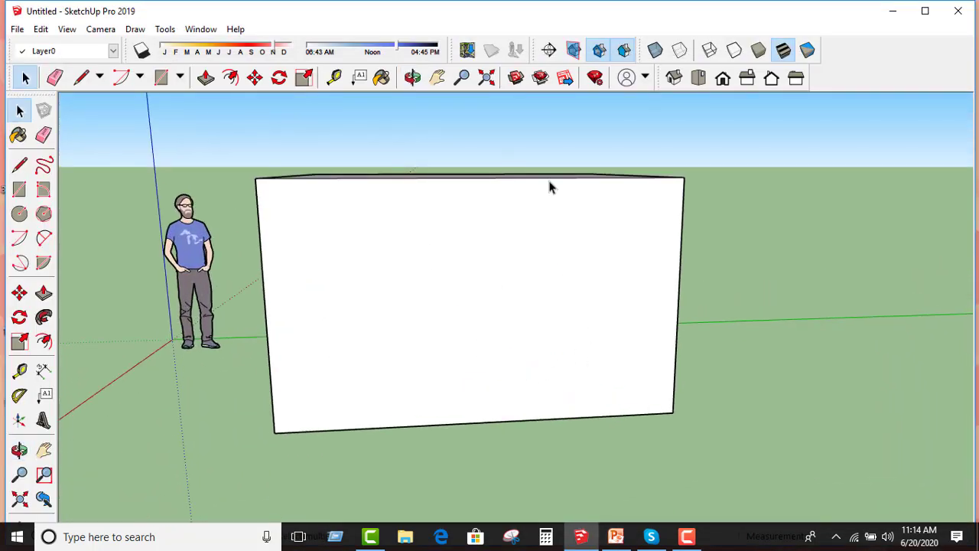
middle_drag(505, 358, 483, 334)
middle_drag(522, 309, 490, 307)
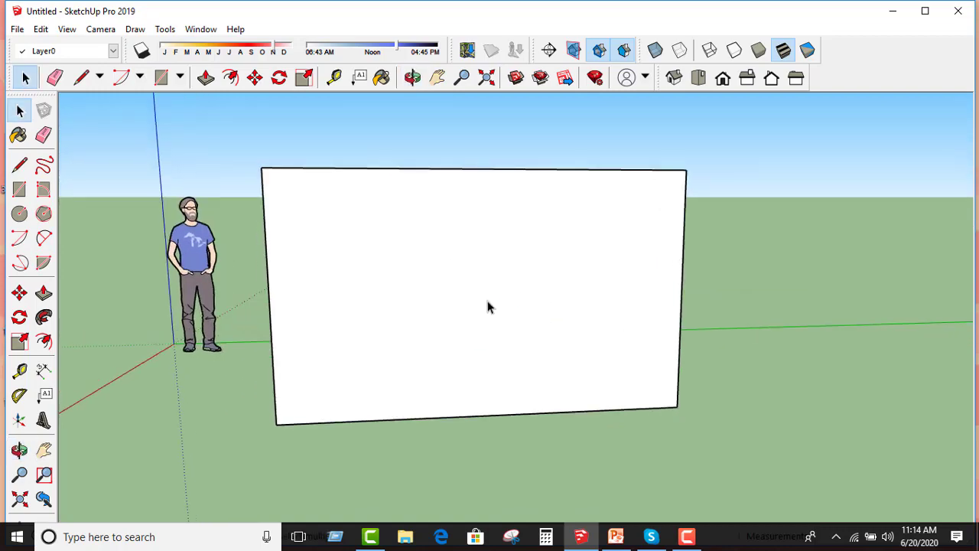
triple_click(446, 258)
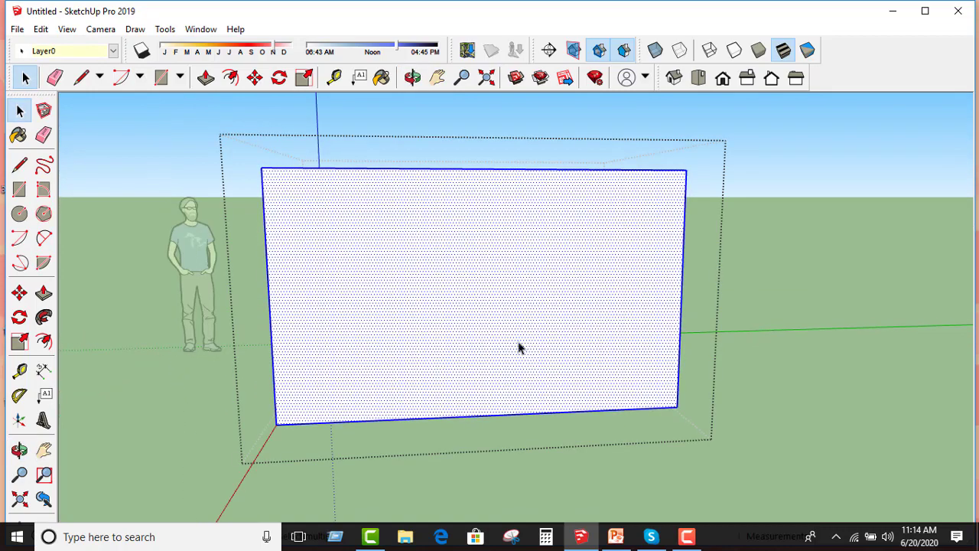
mouse_move(518, 345)
middle_down()
mouse_move(507, 372)
mouse_move(649, 374)
mouse_move(542, 301)
middle_up()
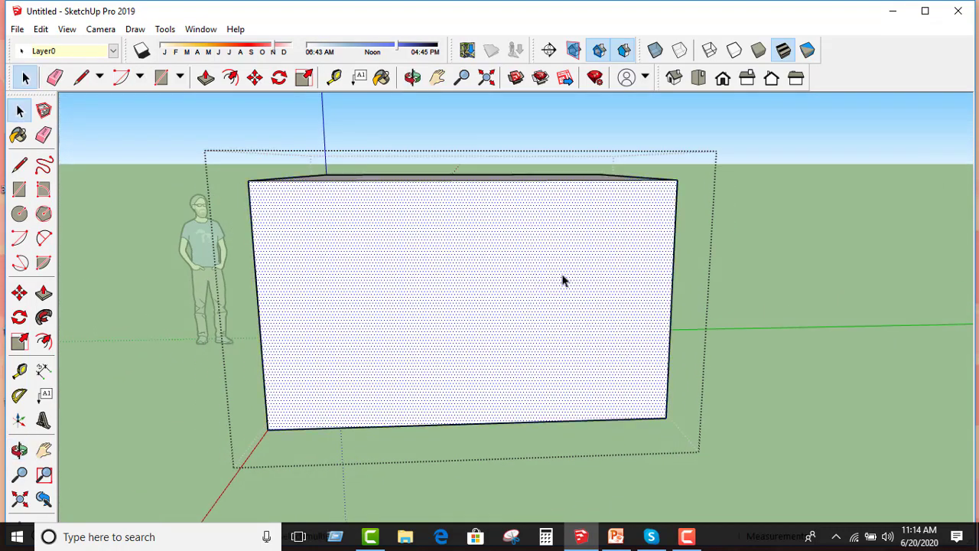
click(19, 136)
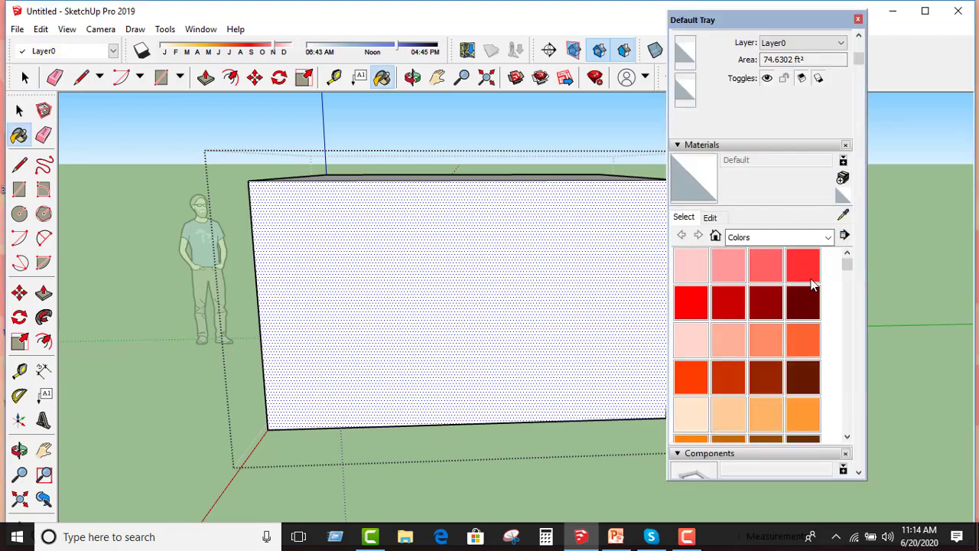
Paint the box's front face with red Color A04 and show its edit settings
click(802, 264)
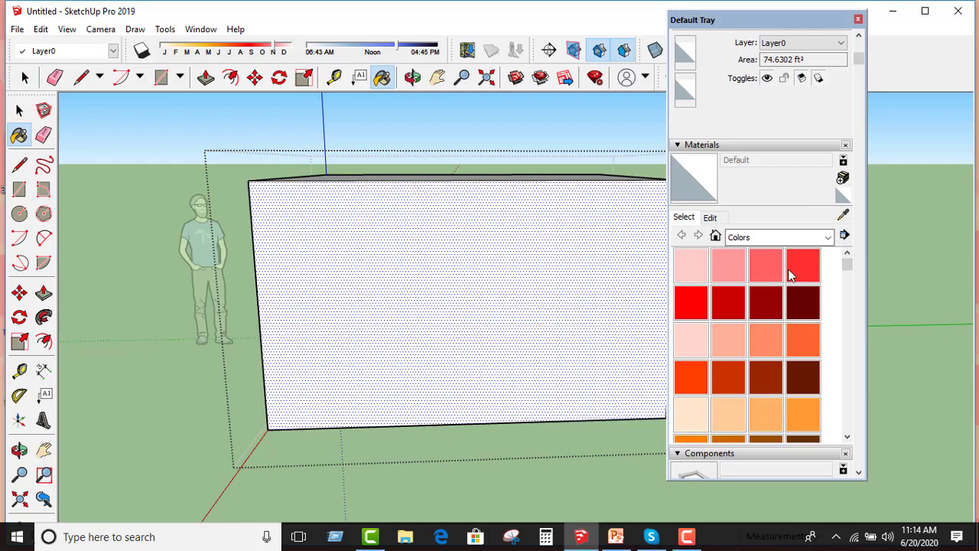
click(524, 254)
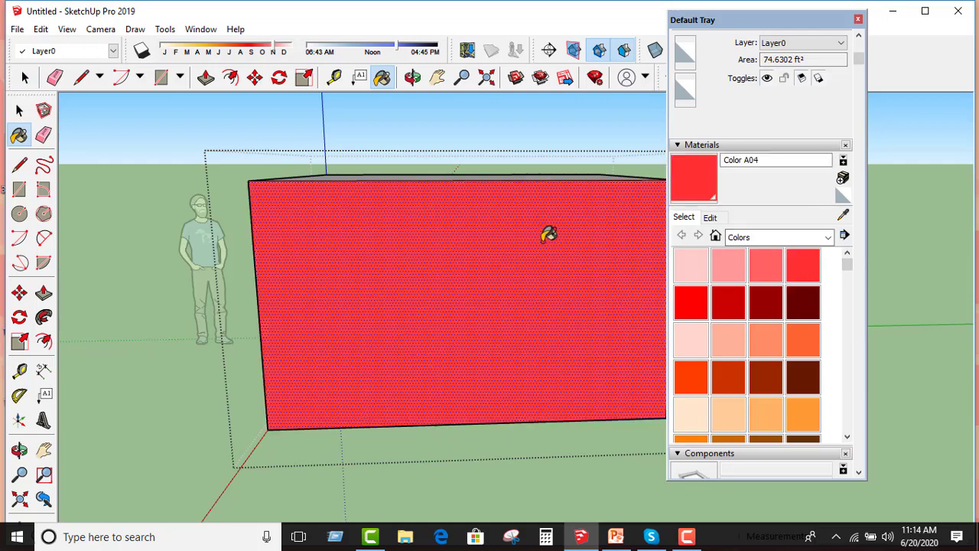
click(710, 218)
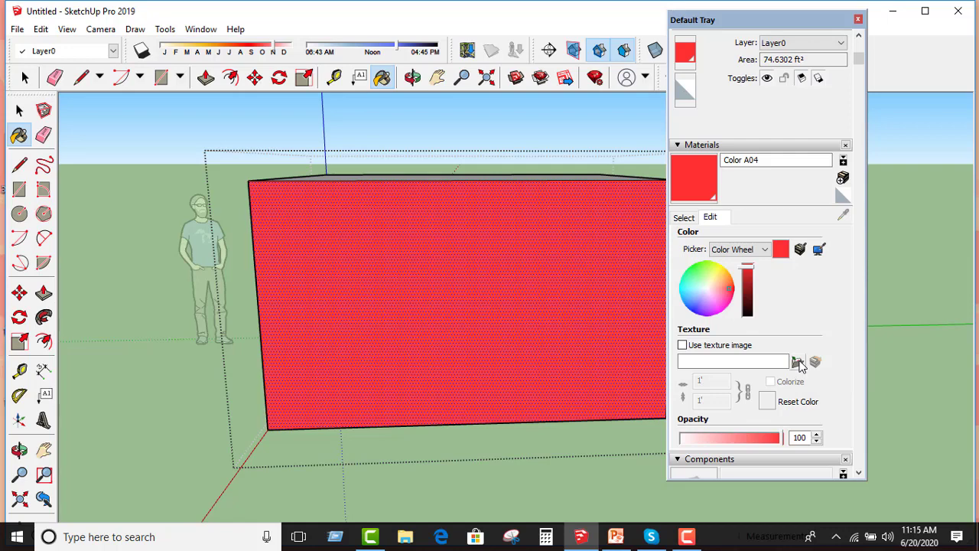
Load extra-04184490.jpg from Desktop > interior ceiling as the Color A04 texture
click(797, 362)
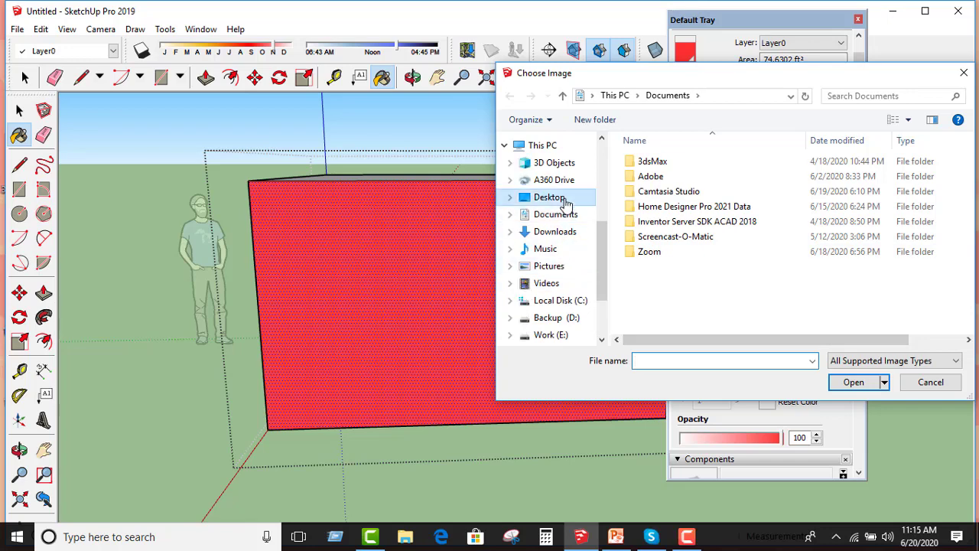
click(565, 199)
double_click(655, 174)
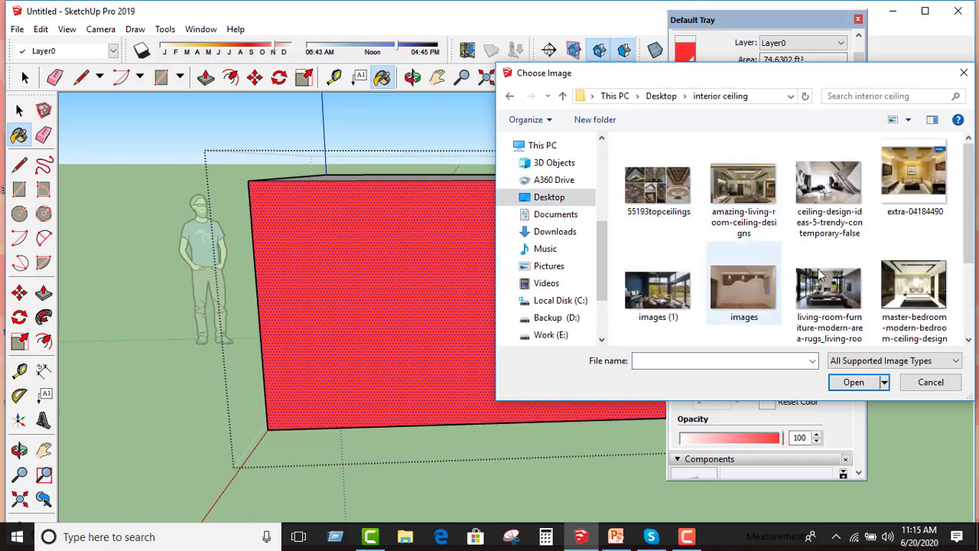
click(928, 184)
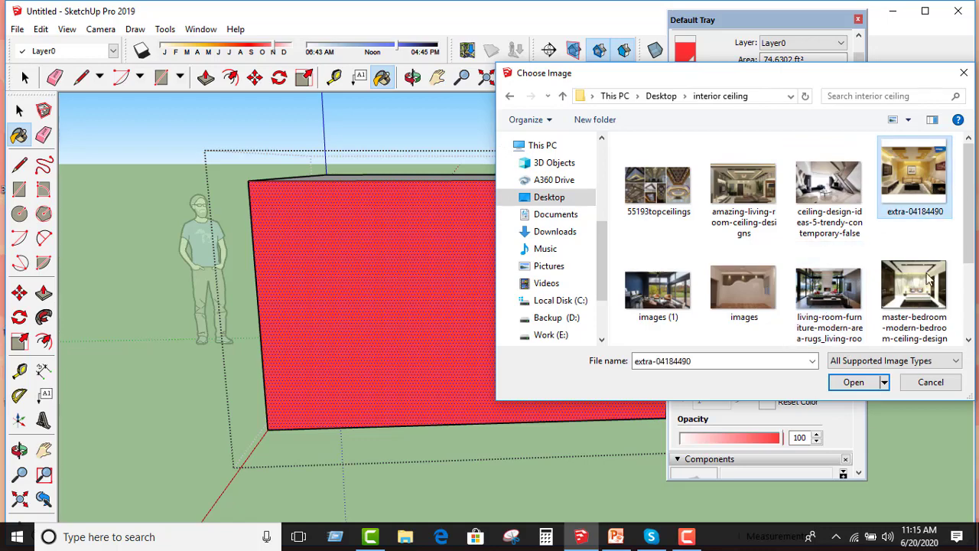
click(855, 384)
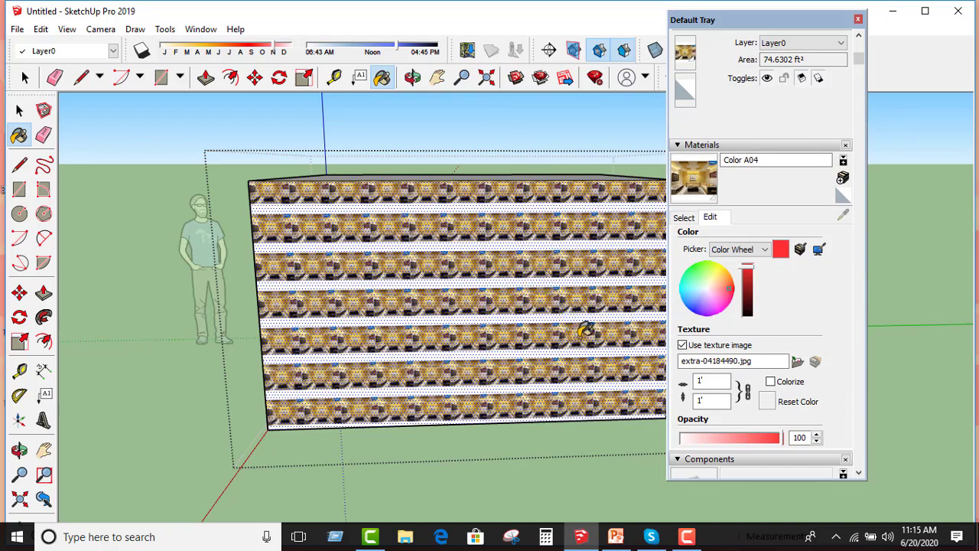
Orbit and zoom so the textured box faces the camera with its whole face visible
middle_drag(430, 307, 520, 280)
scroll(381, 292, up, 3)
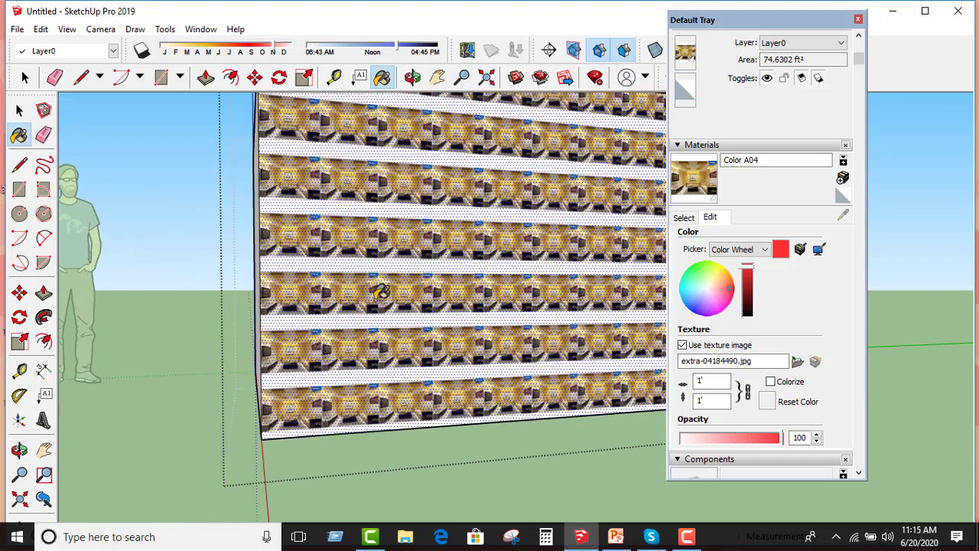
scroll(381, 292, down, 2)
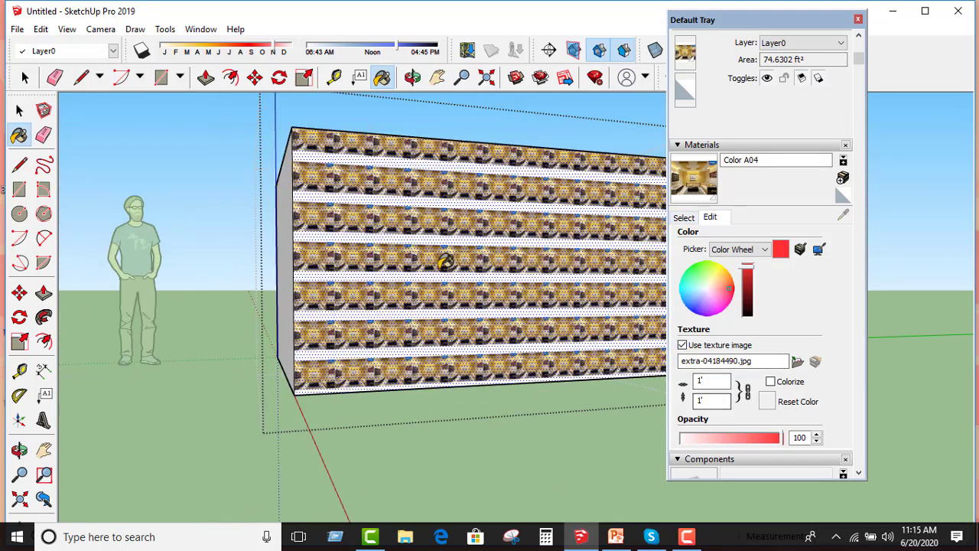
middle_drag(502, 255, 432, 297)
scroll(432, 297, down, 2)
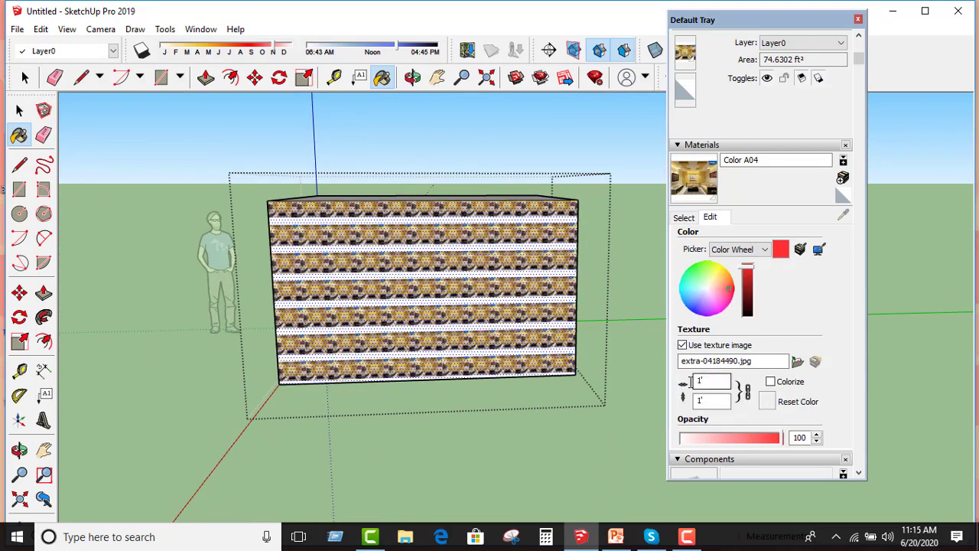
Set the texture width to 120 so one living-room photo spans the front face
double_click(709, 381)
text(8)
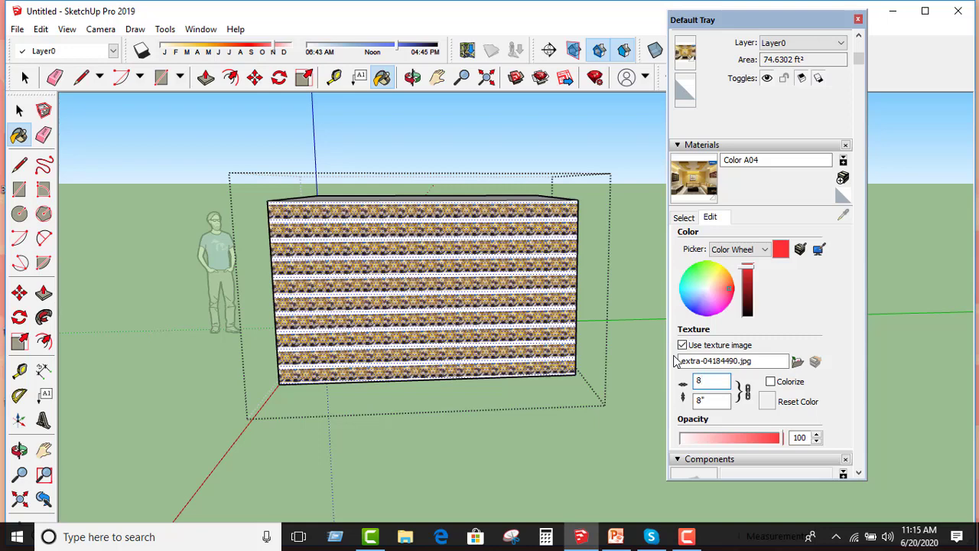
text(0)
scroll(380, 315, up, 1)
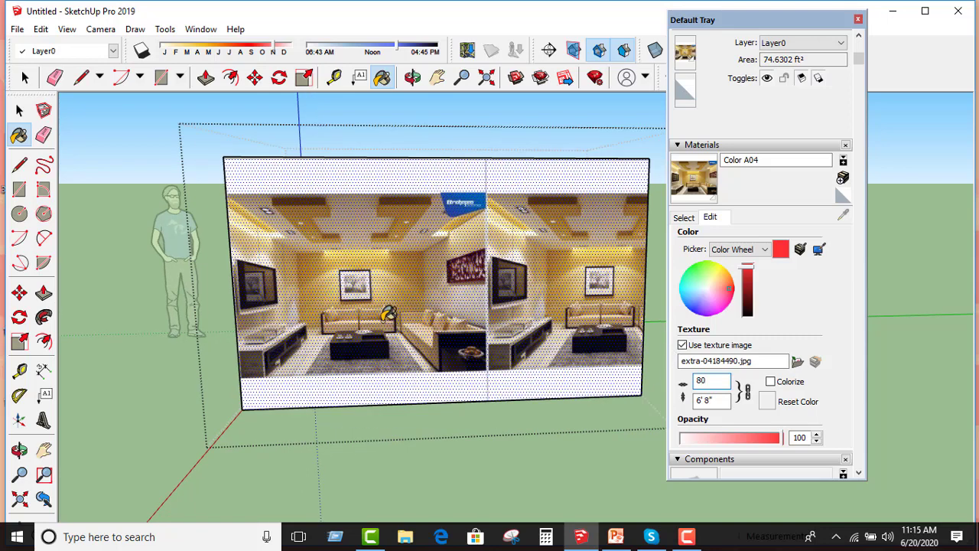
scroll(371, 329, up, 2)
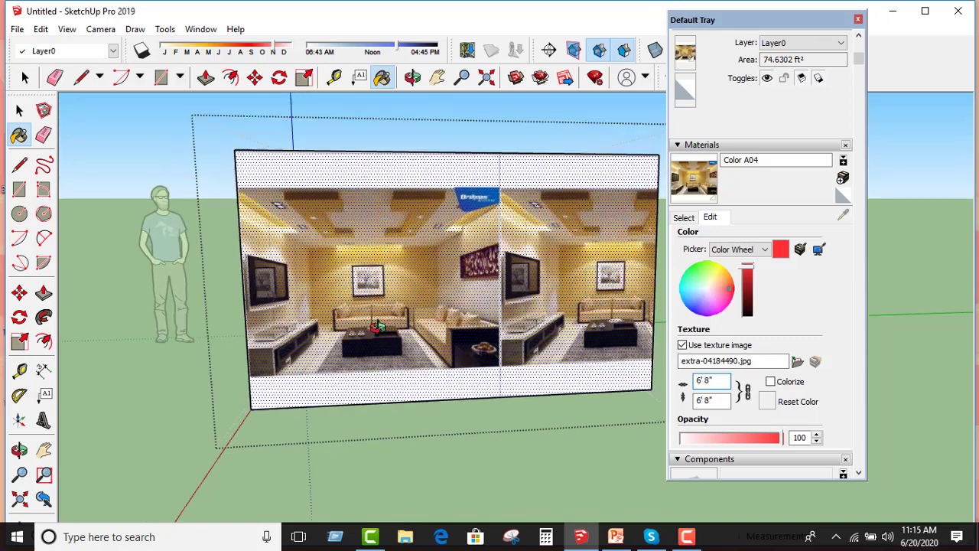
double_click(704, 381)
text(1)
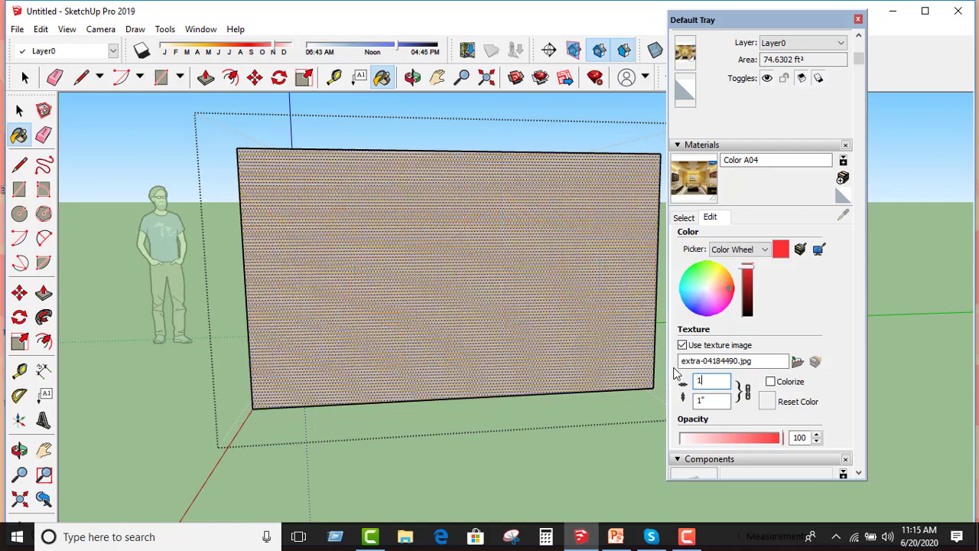
text(20)
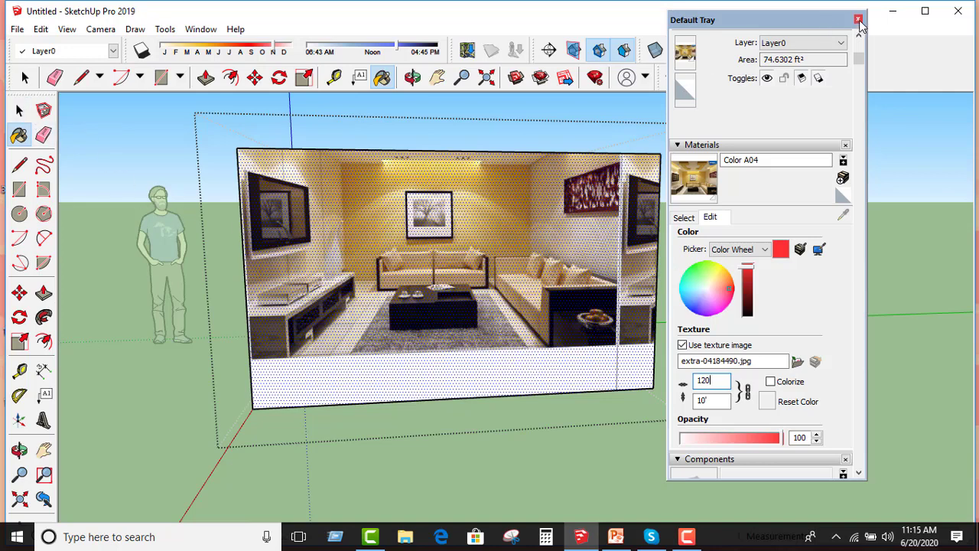
Close the Default Tray and orbit to show the box's right side
click(859, 19)
key(space)
middle_drag(349, 197, 509, 264)
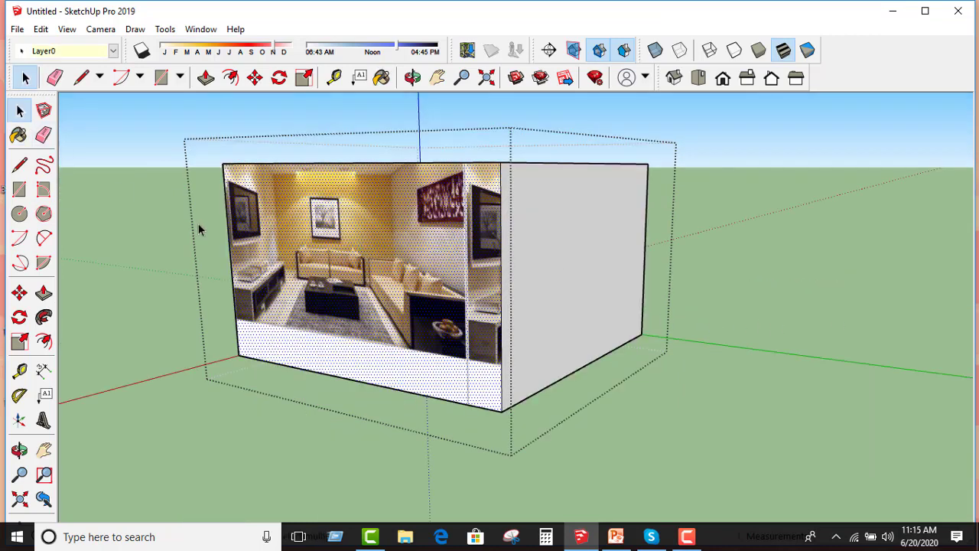
Push the box's right face inward to make the box shallower
click(561, 264)
click(43, 293)
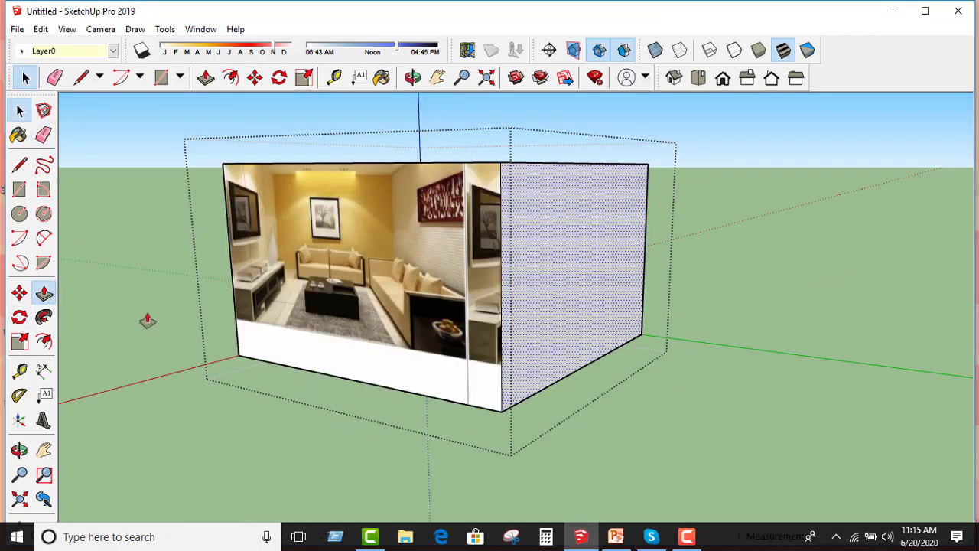
drag(574, 348, 527, 379)
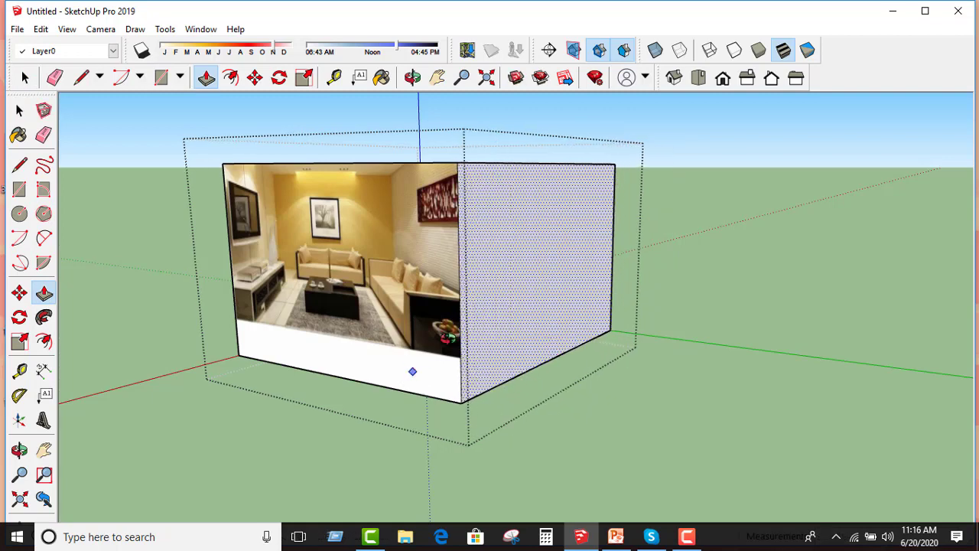
mouse_move(410, 370)
middle_down()
mouse_move(516, 196)
mouse_move(482, 252)
middle_up()
Raise the bottom face to the photo's lower edge, then orbit back to the front
click(19, 110)
click(481, 252)
click(44, 291)
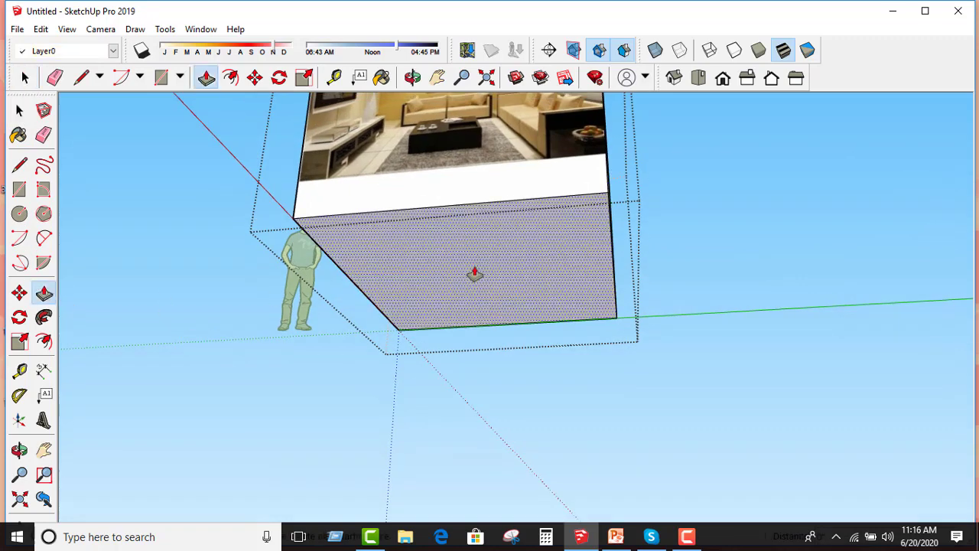
drag(475, 277, 475, 250)
middle_drag(475, 250, 127, 217)
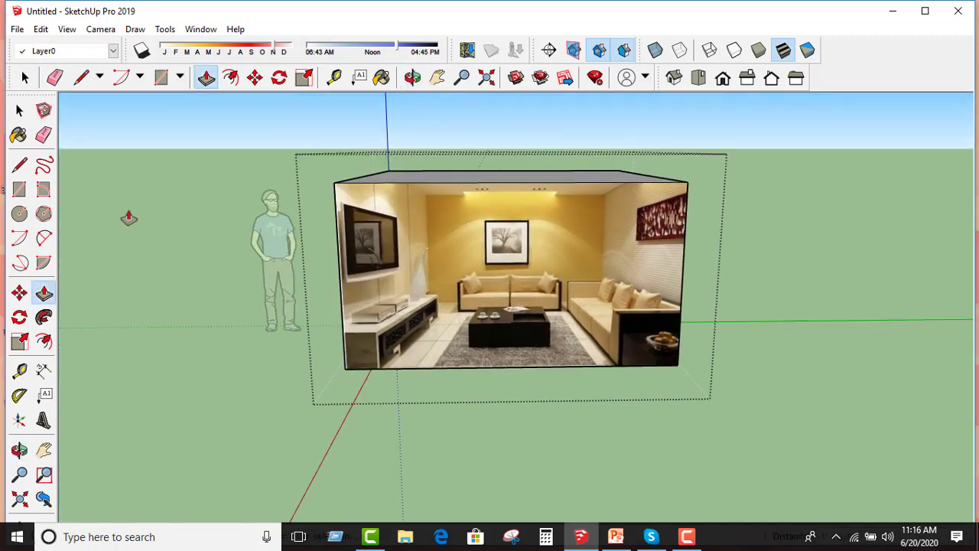
click(19, 111)
middle_drag(137, 151, 562, 310)
scroll(564, 302, up, 3)
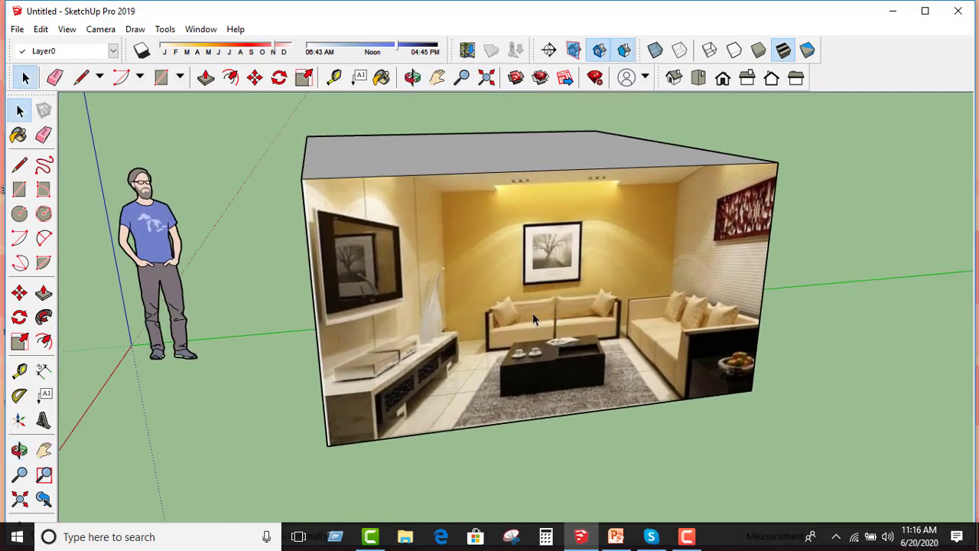
Orbit to a frontal view, open the room box group and select its photo-textured front face
middle_drag(587, 343, 453, 360)
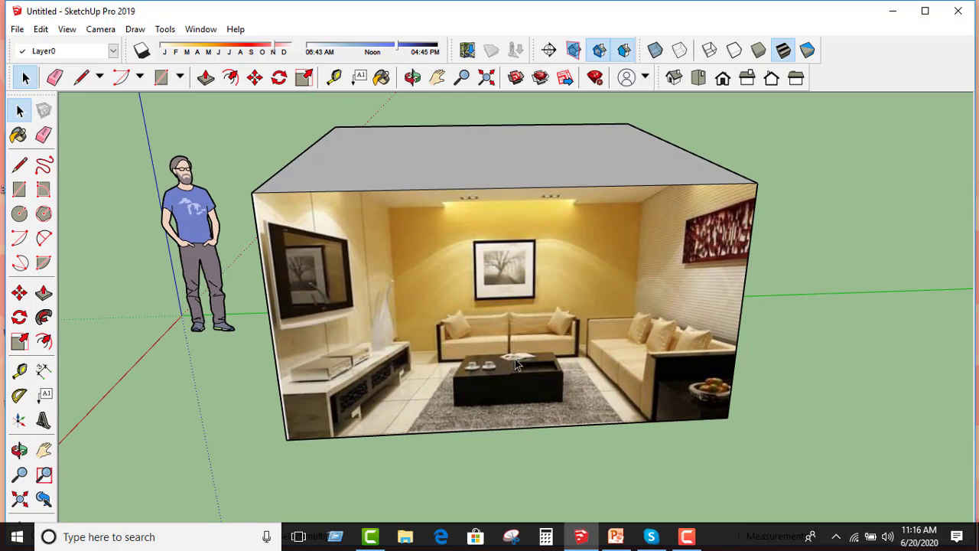
drag(371, 327, 378, 304)
key(space)
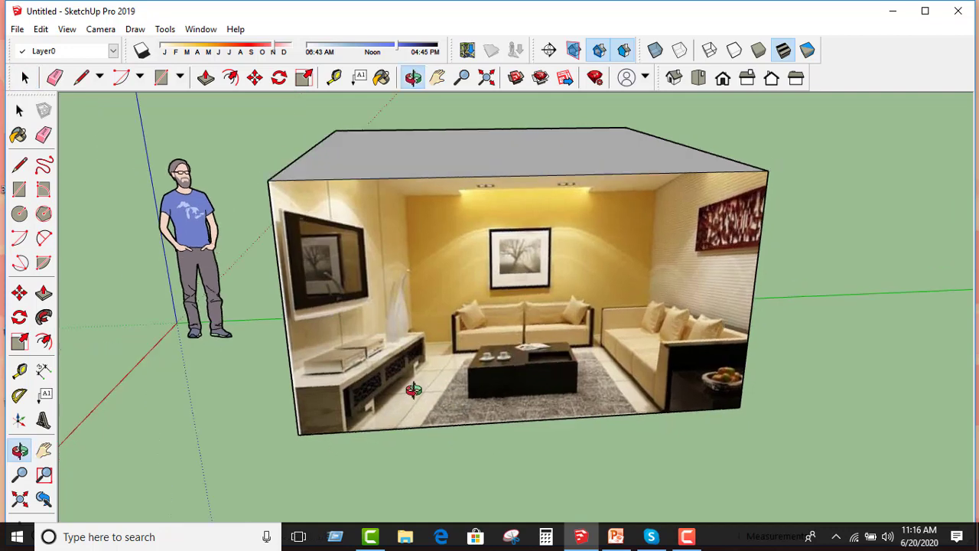
mouse_move(493, 391)
middle_down()
mouse_move(465, 400)
mouse_move(562, 337)
middle_up()
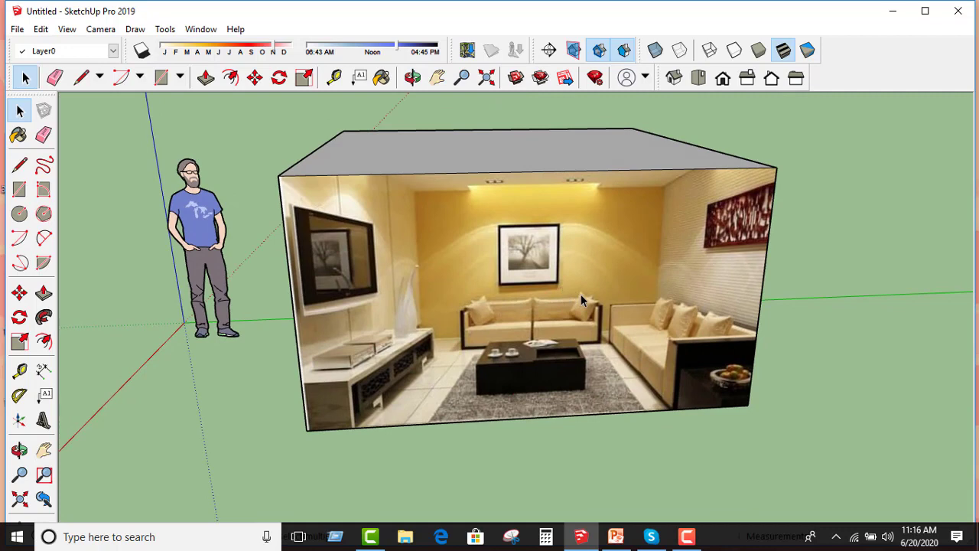
double_click(532, 267)
click(525, 270)
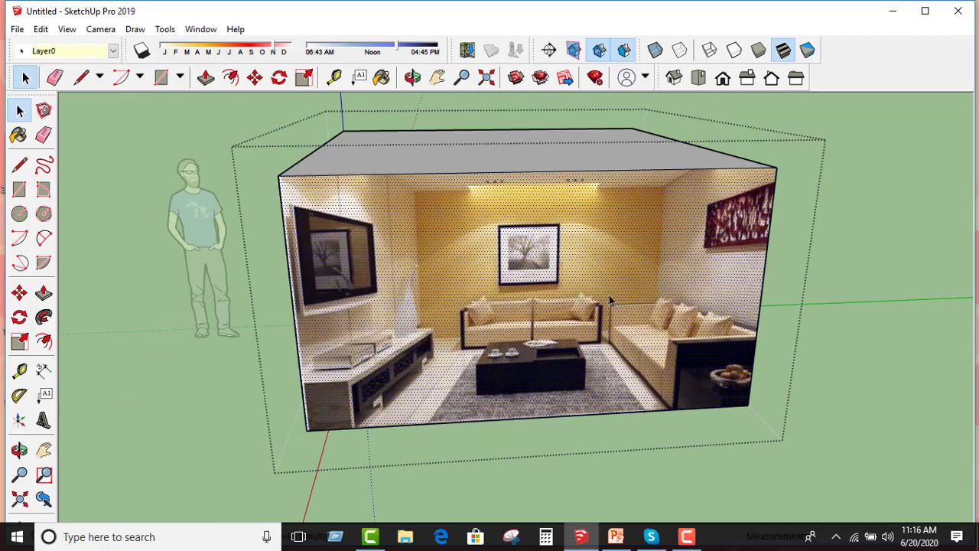
Use Texture Position to shift and rescale the living-room photo to fit the front face
right_click(528, 260)
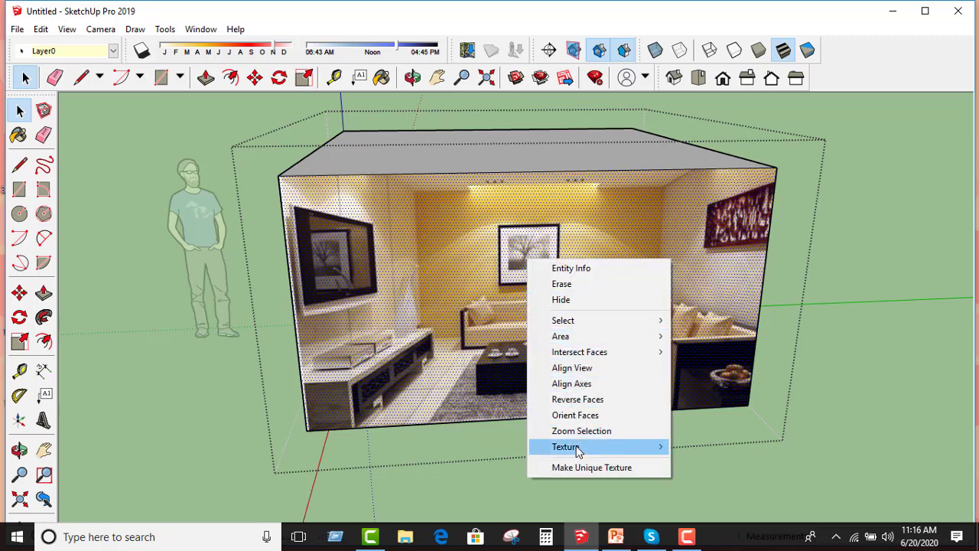
mouse_move(566, 447)
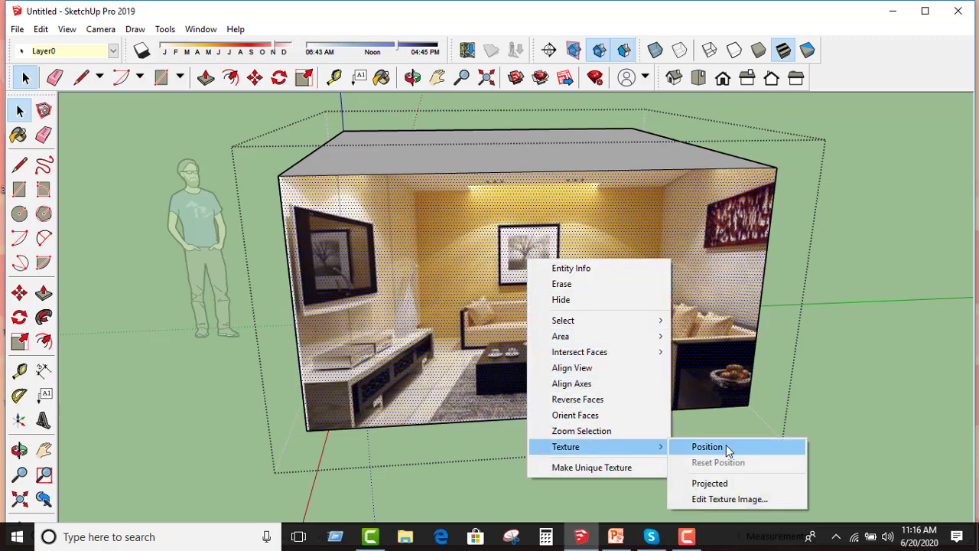
click(727, 448)
drag(623, 308, 602, 342)
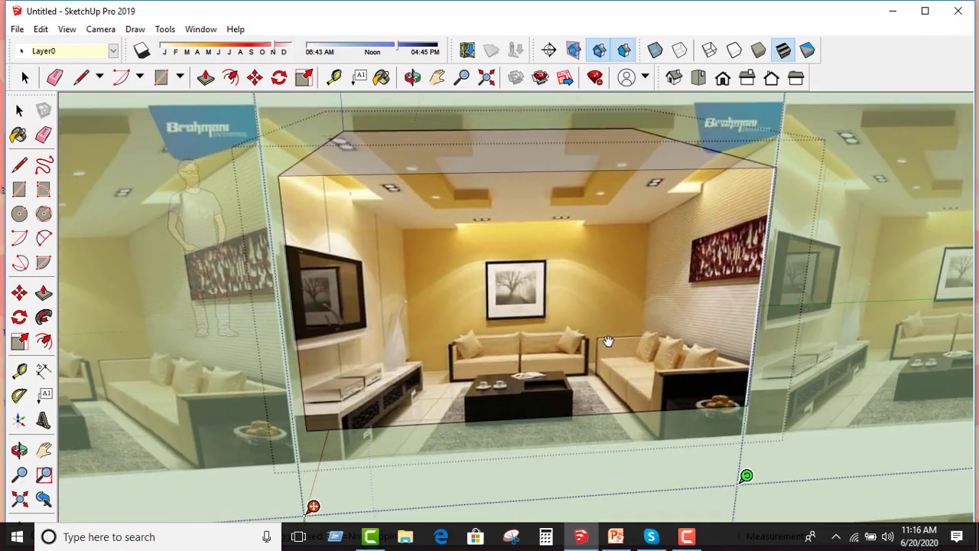
scroll(516, 326, down, 2)
scroll(518, 329, down, 2)
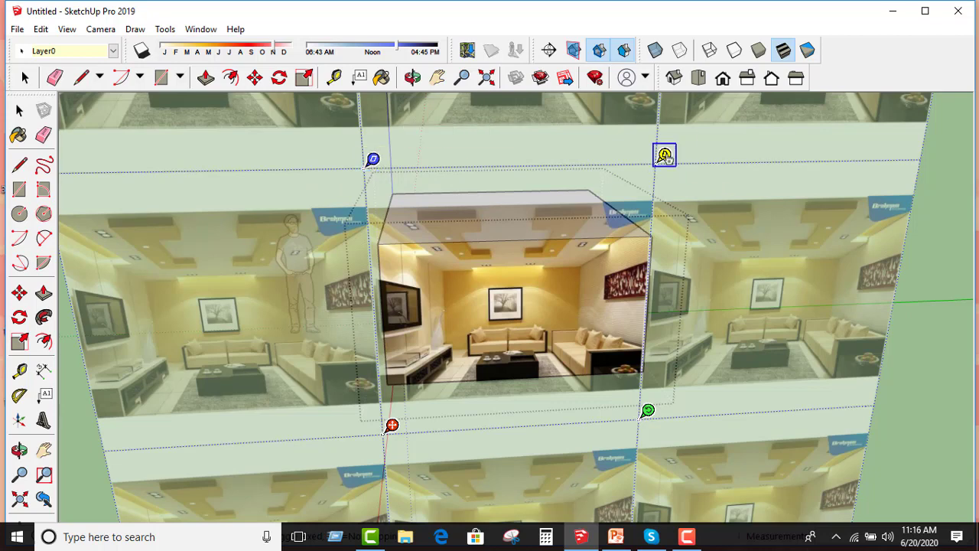
right_click(648, 413)
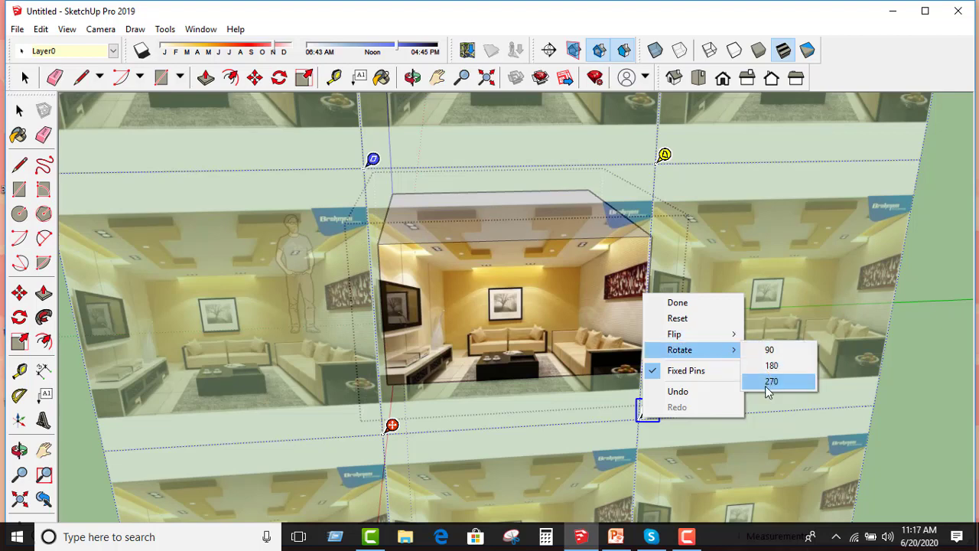
click(688, 309)
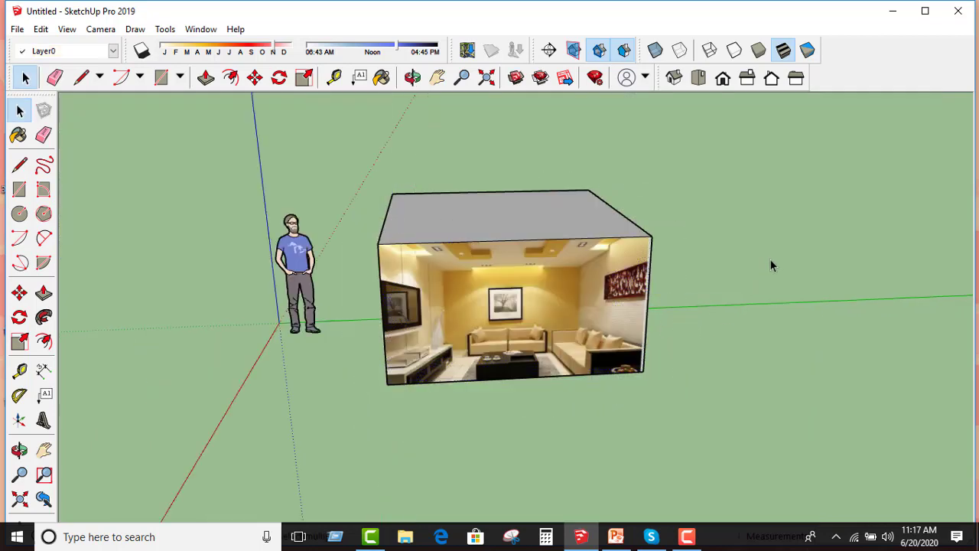
Orbit and zoom around the box to inspect the fitted photo texture
mouse_move(605, 348)
middle_down()
mouse_move(380, 342)
mouse_move(555, 326)
middle_up()
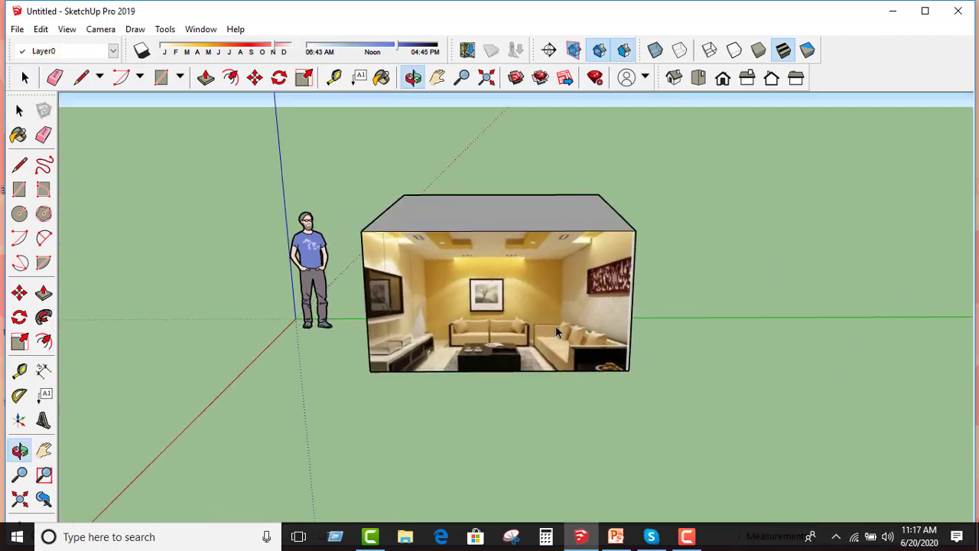
scroll(556, 325, up, 1)
scroll(518, 288, up, 3)
scroll(479, 385, down, 2)
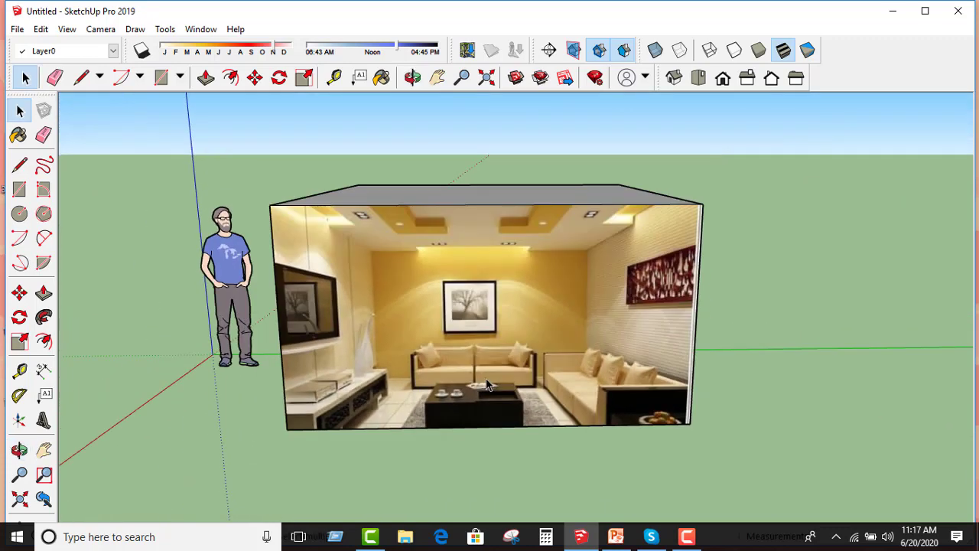